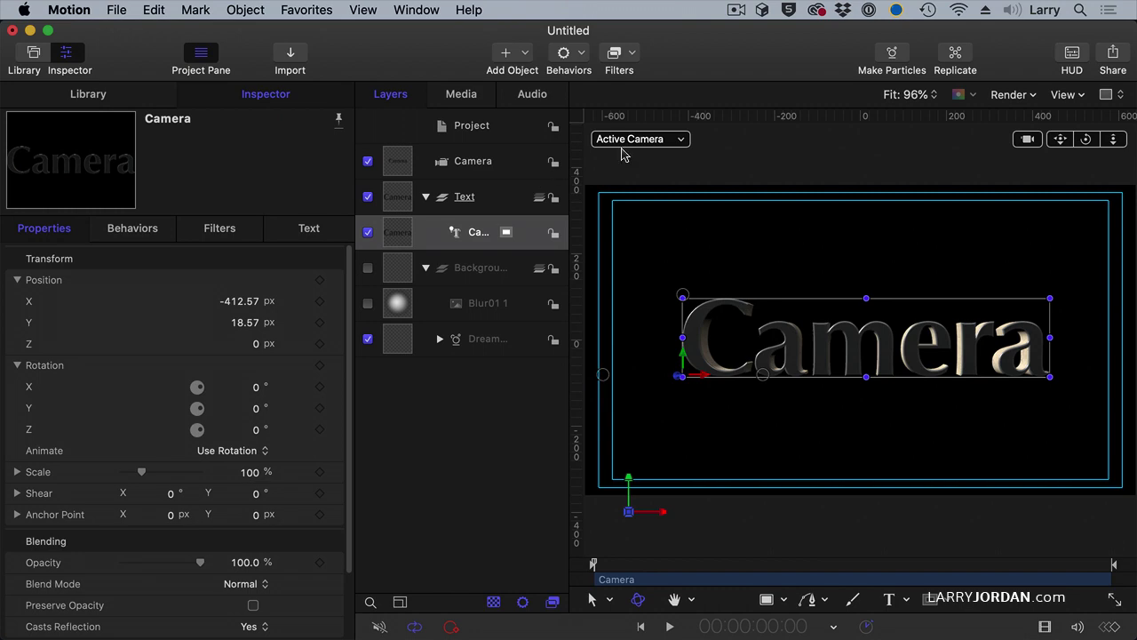
- Select the camera and switch the canvas to the Top view
{"action": "left_click", "coordinate": [483, 161]}
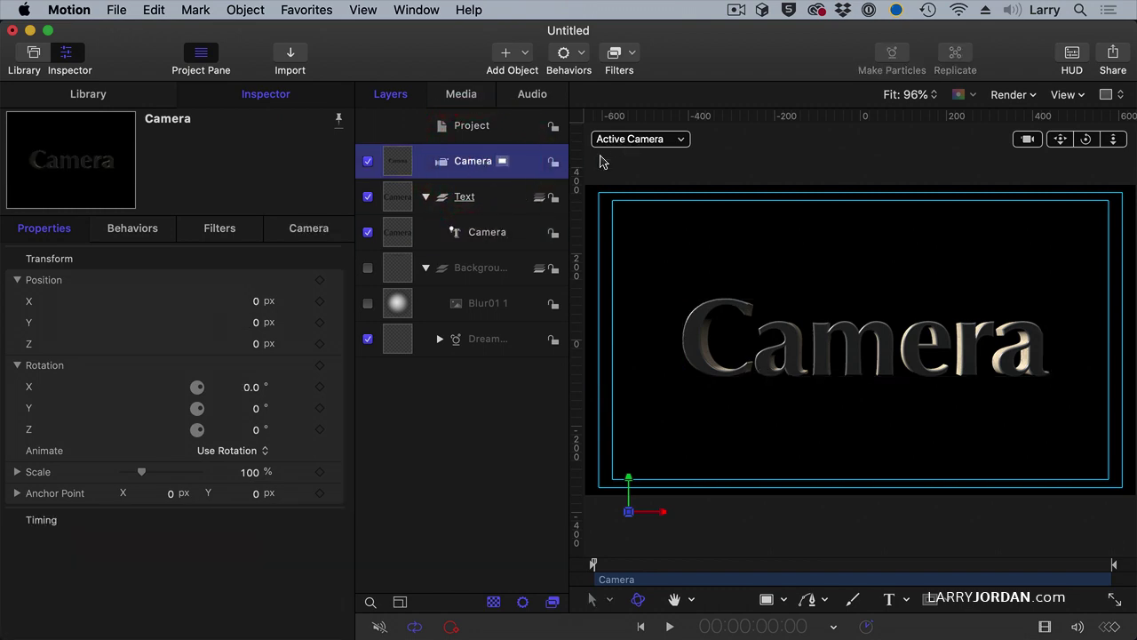
{"action": "left_click", "coordinate": [627, 140]}
{"action": "left_click", "coordinate": [651, 281]}
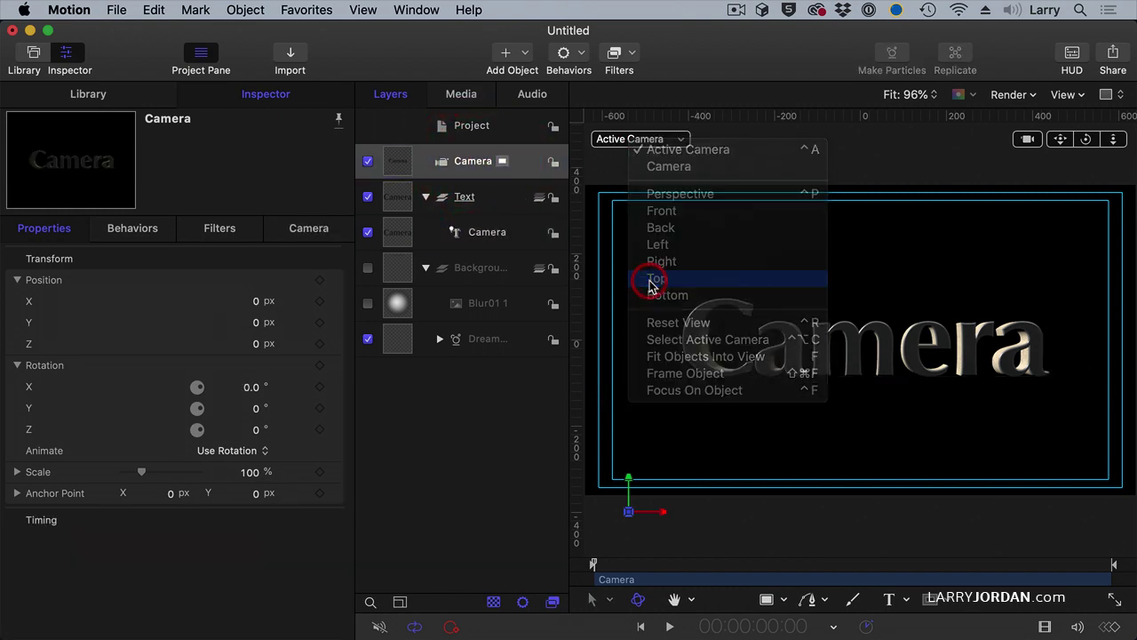
- Add a Sweep camera behavior and play it back to preview
{"action": "left_click", "coordinate": [577, 55]}
{"action": "mouse_move", "coordinate": [591, 107]}
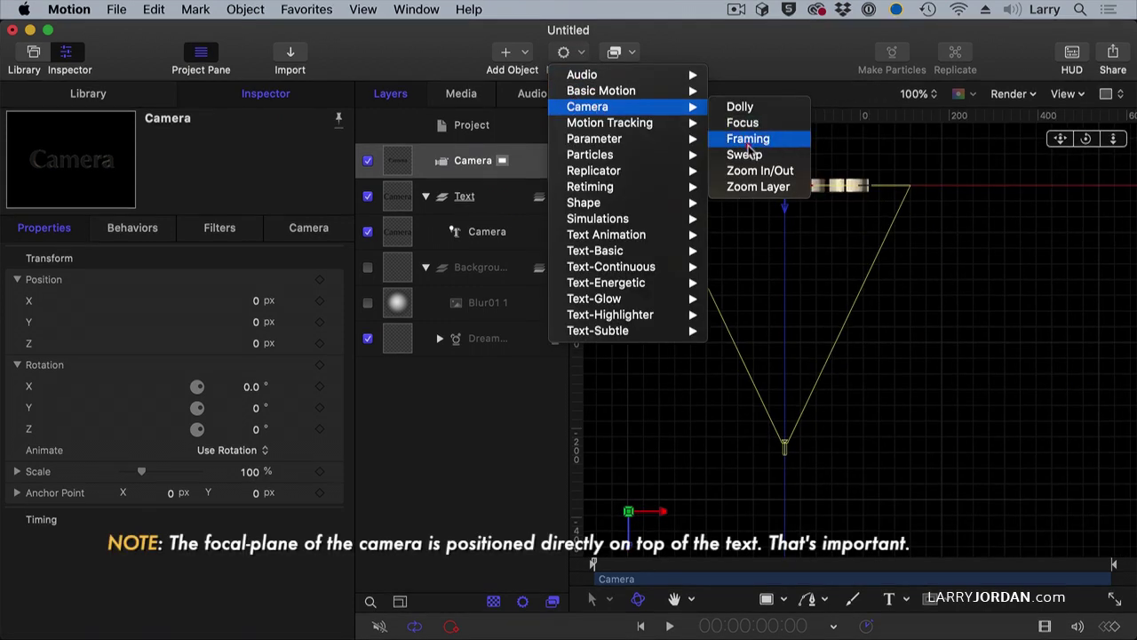
{"action": "left_click", "coordinate": [744, 154]}
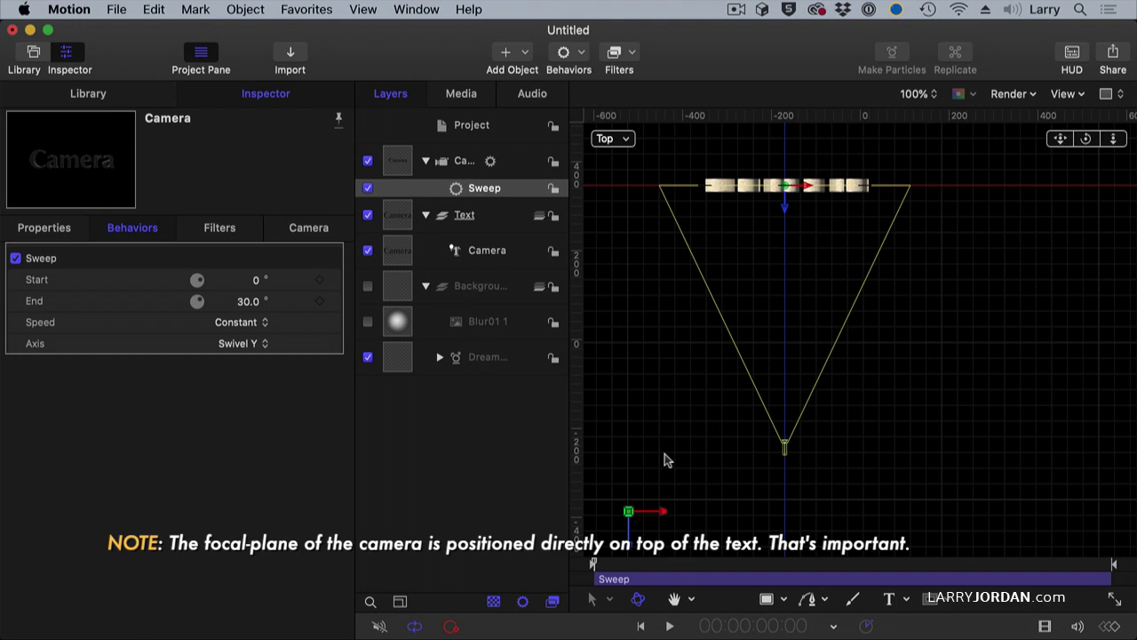
{"action": "key", "text": "space"}
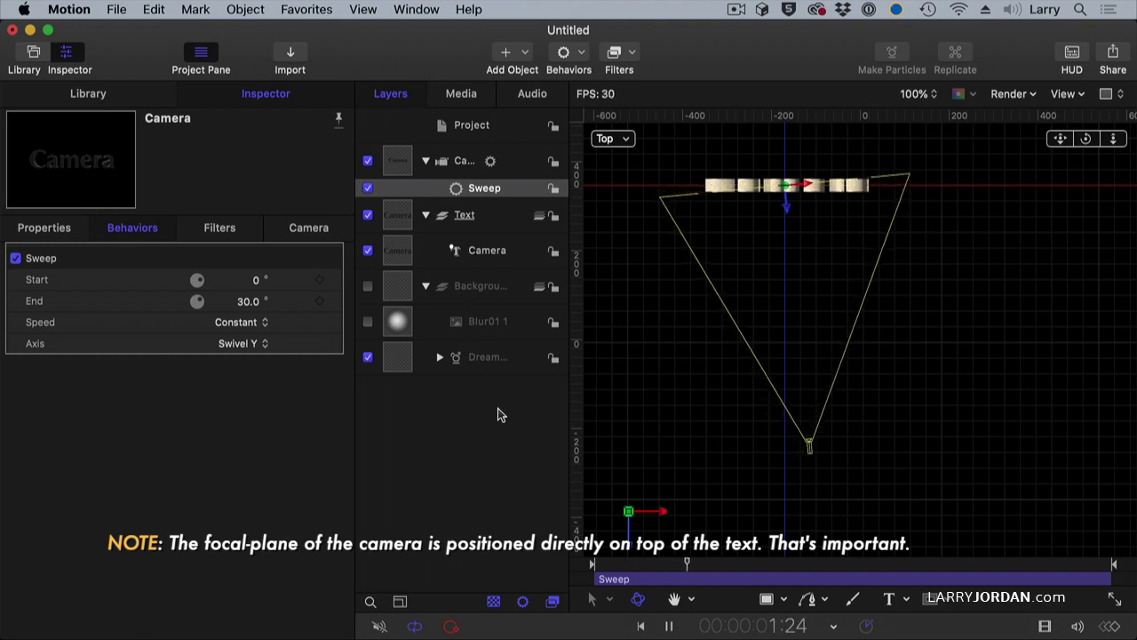
{"action": "key", "text": "space"}
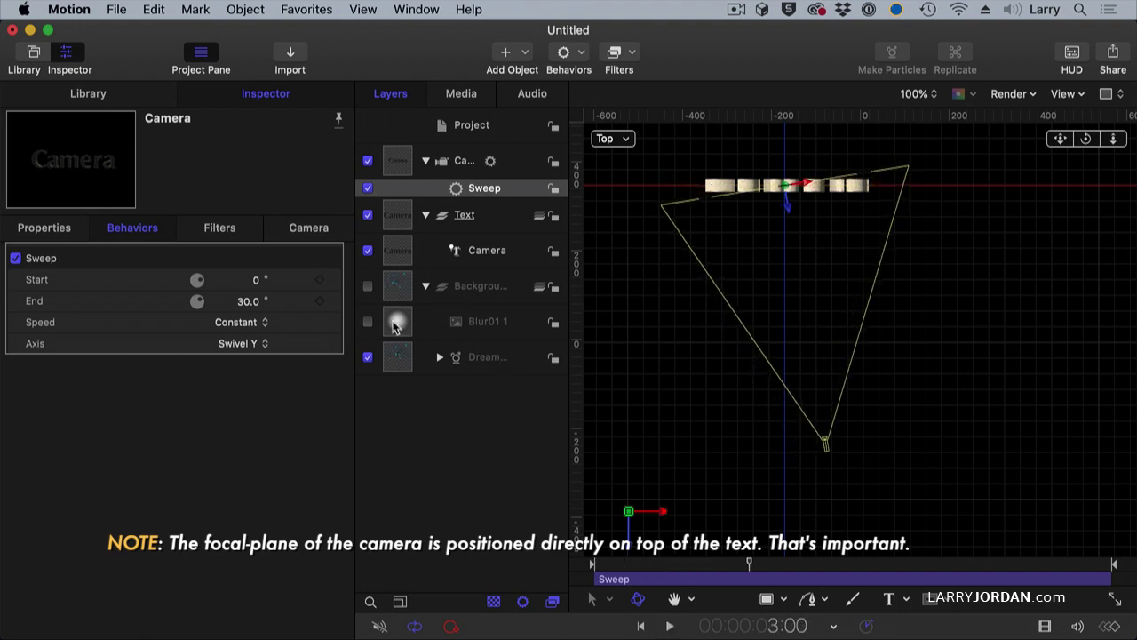
- Set the Sweep's start angle to -7° and end angle to 45°, then scrub to check
{"action": "left_click_drag", "start_coordinate": [254, 282], "coordinate": [256, 284]}
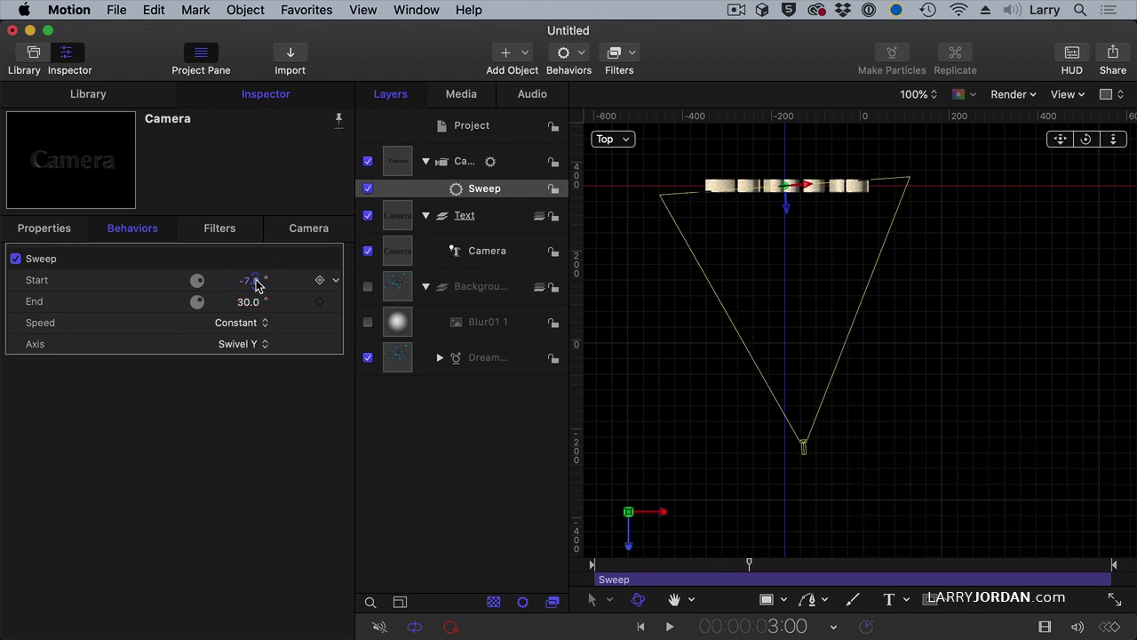
{"action": "key", "text": "Home"}
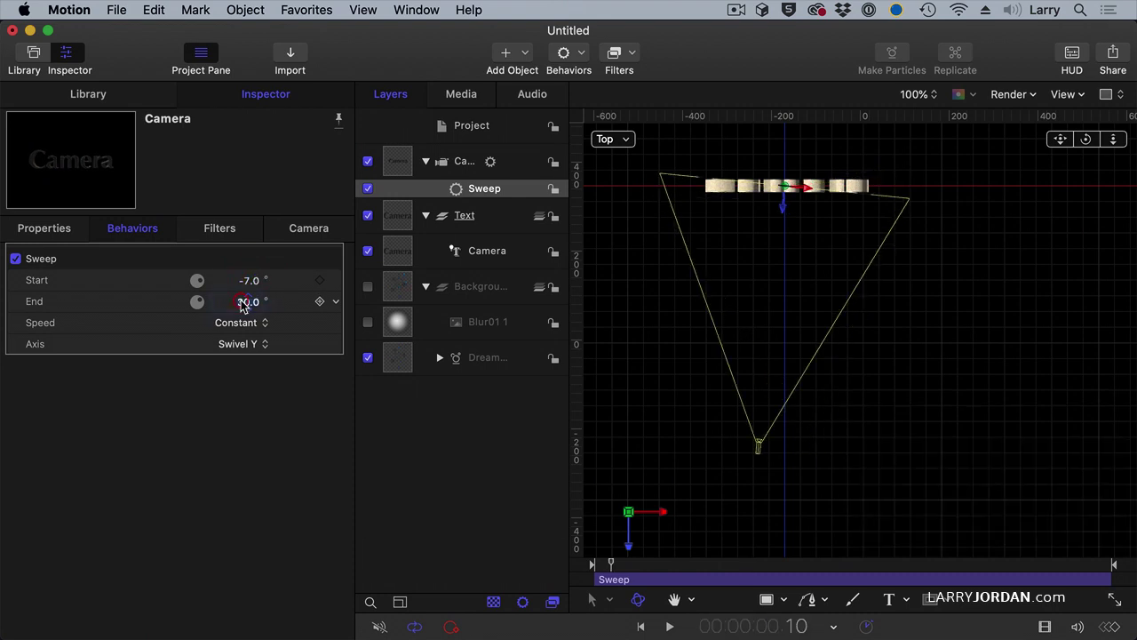
{"action": "left_click", "coordinate": [245, 302]}
{"action": "type", "text": "45"}
{"action": "key", "text": "Return"}
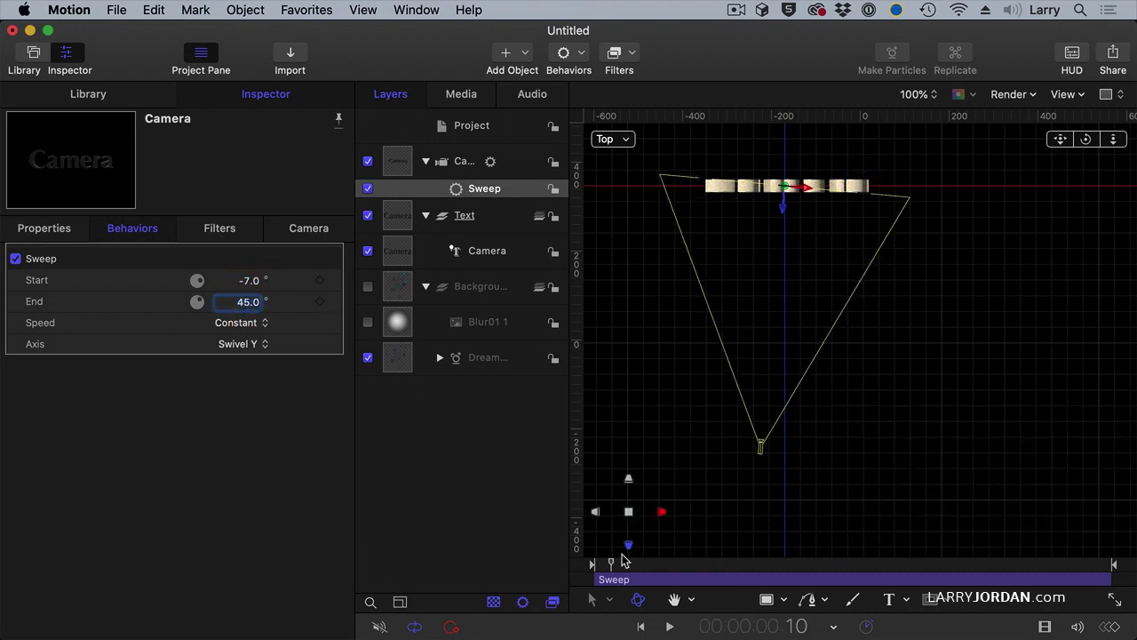
{"action": "left_click_drag", "start_coordinate": [623, 560], "coordinate": [751, 576]}
- End the Sweep at 3:01 and return to the Active Camera view
{"action": "key", "text": "o"}
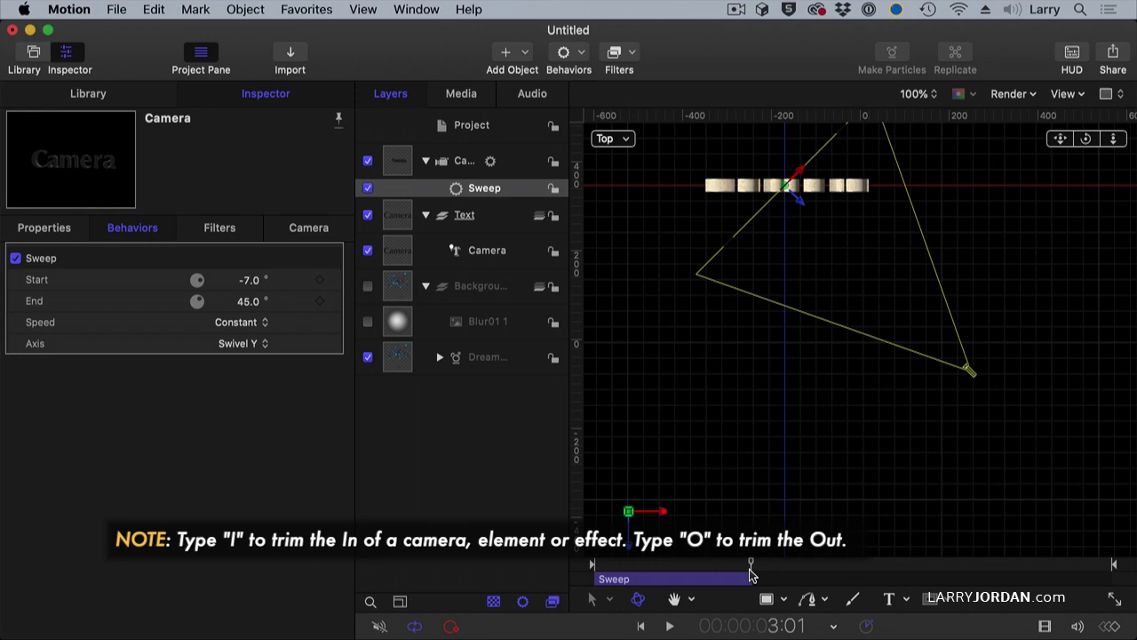
{"action": "left_click", "coordinate": [663, 565]}
{"action": "key", "text": "Home"}
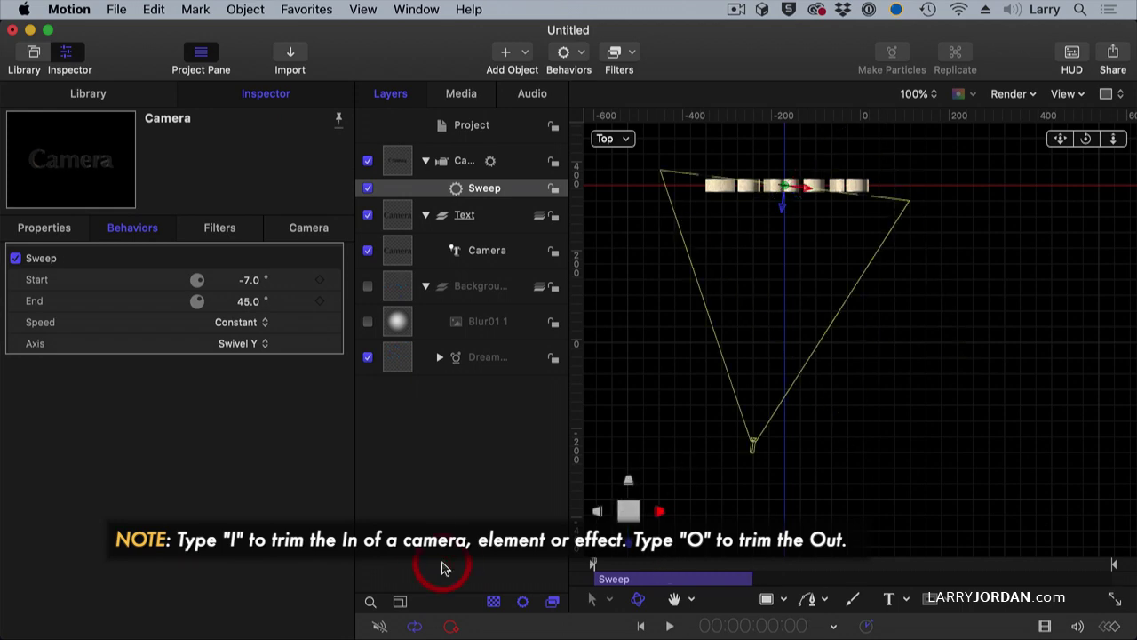
{"action": "key", "text": "ctrl+a"}
- Play the sweep, then turn the bokeh-particle Background group back on and scrub through
{"action": "key", "text": "space"}
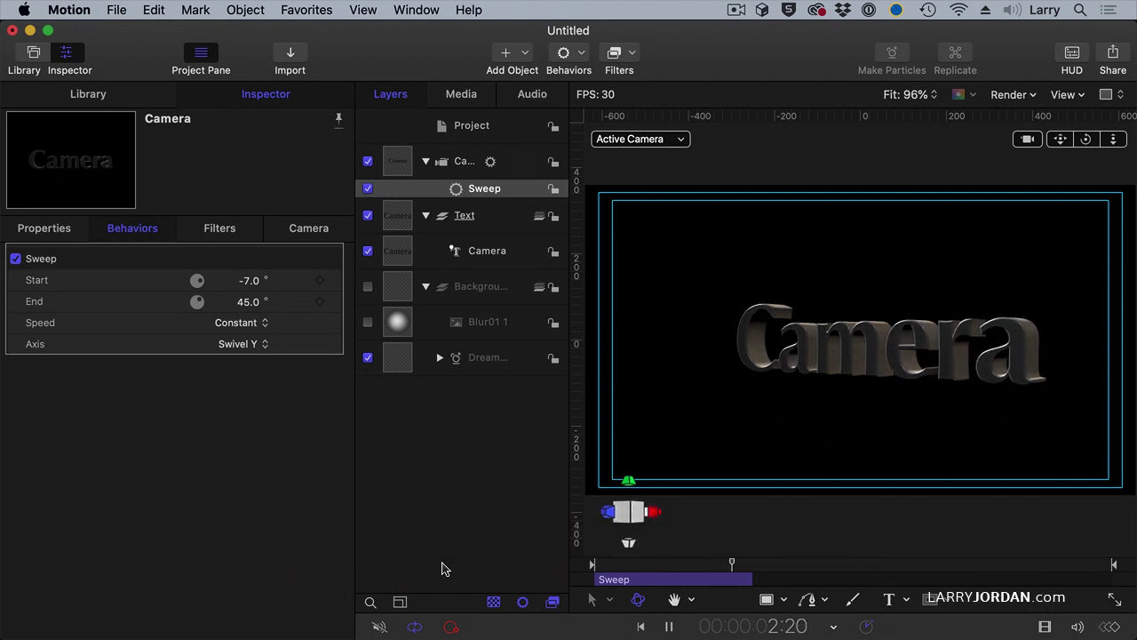
{"action": "key", "text": "space"}
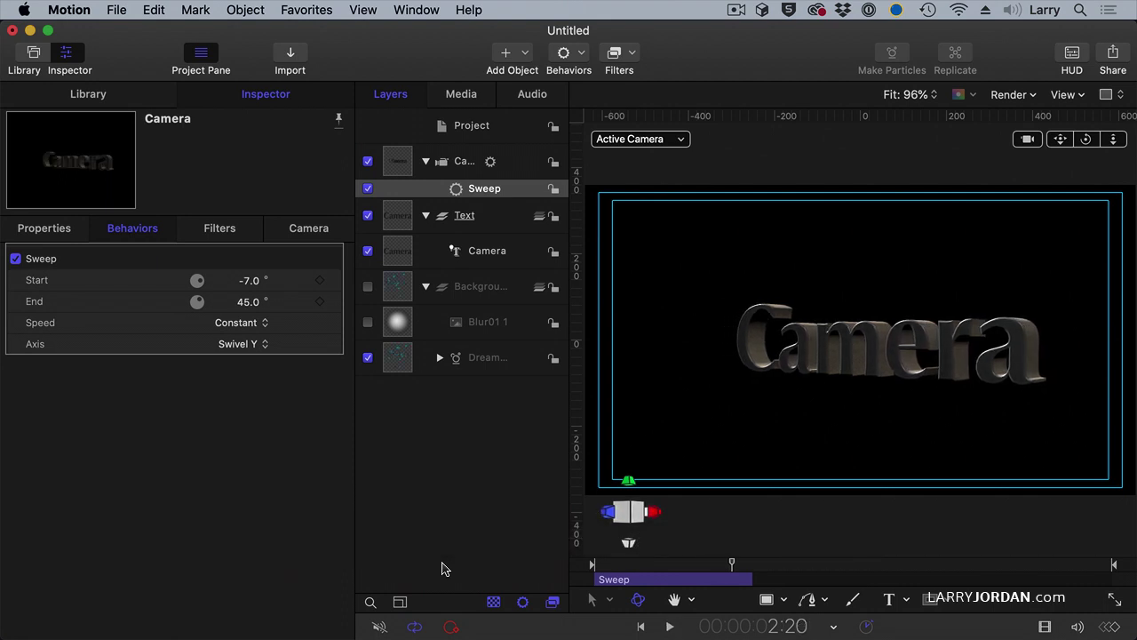
{"action": "left_click", "coordinate": [367, 287]}
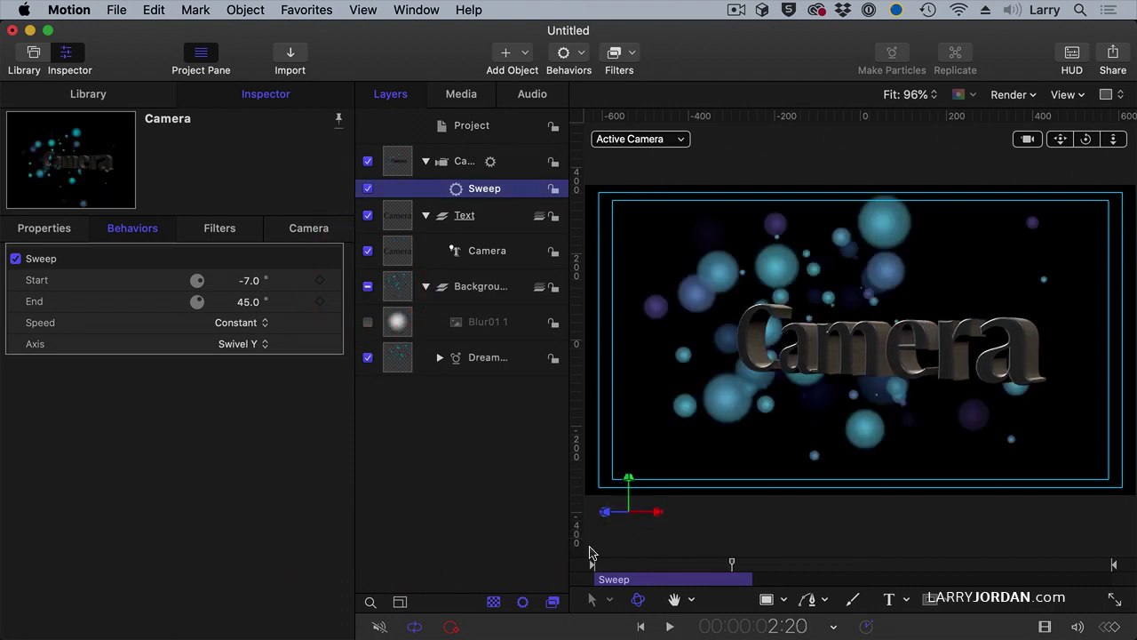
{"action": "left_click_drag", "start_coordinate": [604, 563], "coordinate": [749, 584]}
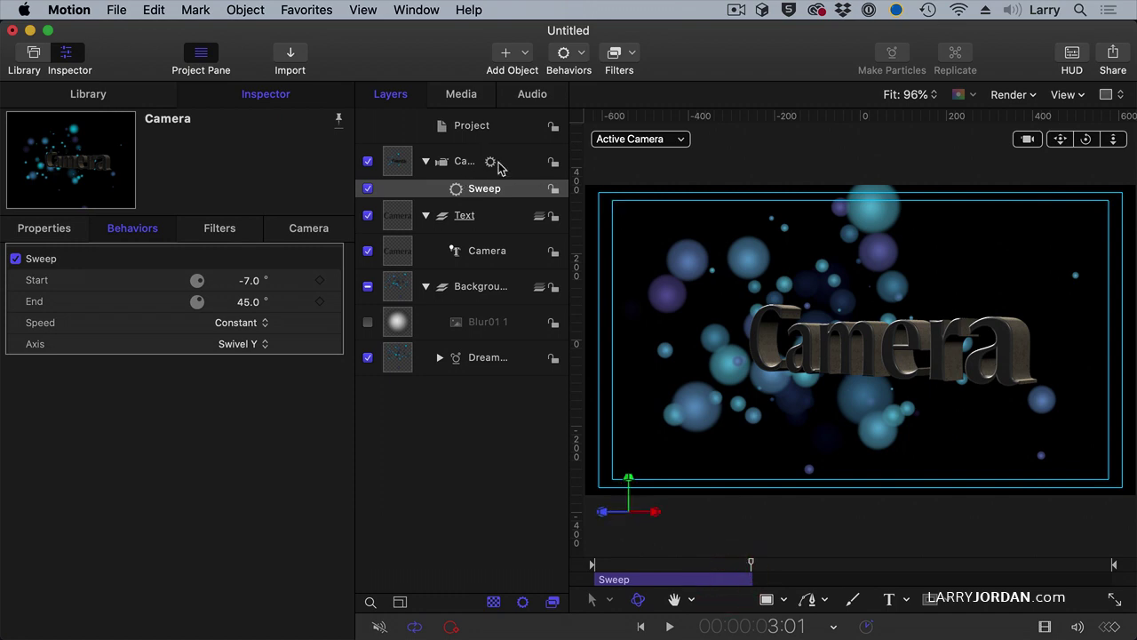
- Add a new camera, switch off the Sweep camera, and set the new camera's Y rotation to 0
{"action": "left_click", "coordinate": [245, 10]}
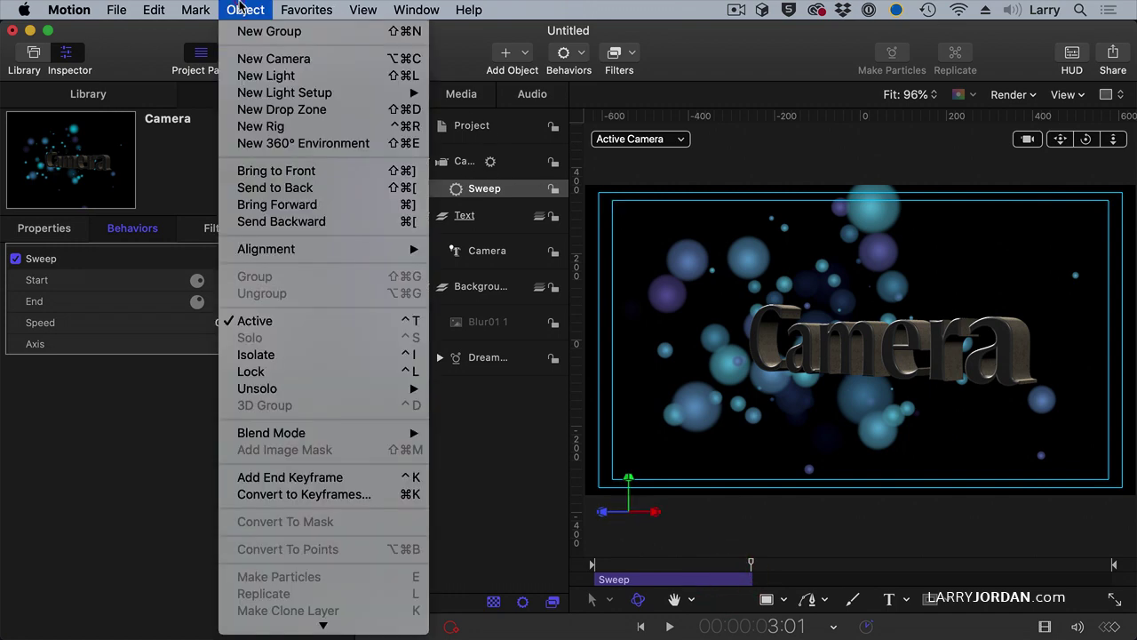
{"action": "left_click", "coordinate": [259, 59]}
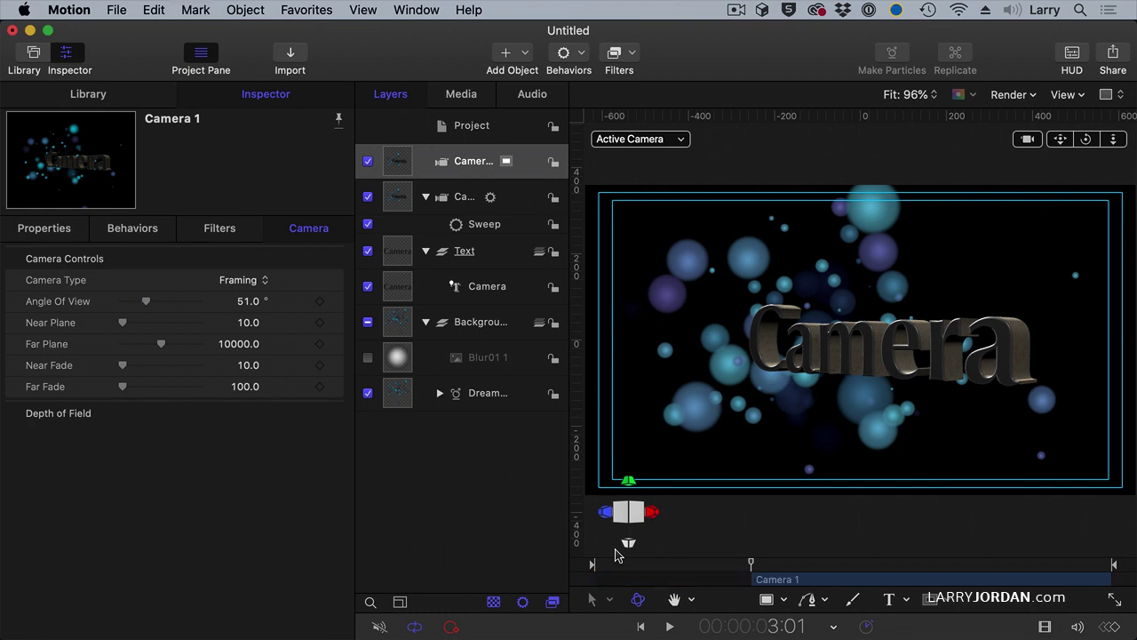
{"action": "left_click", "coordinate": [369, 197]}
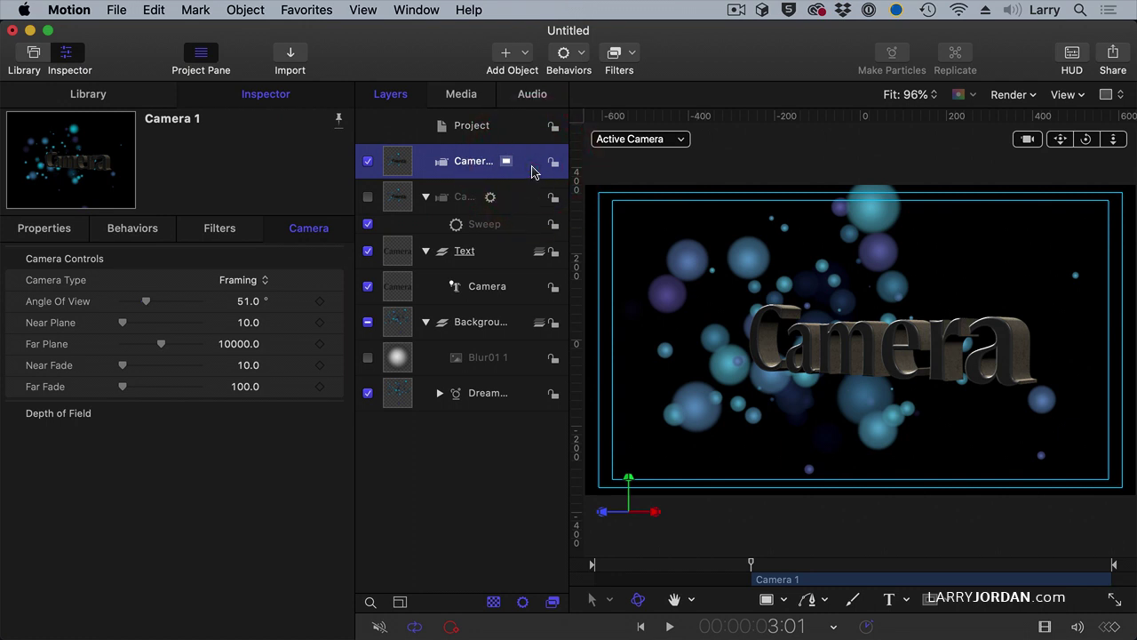
{"action": "left_click", "coordinate": [52, 228]}
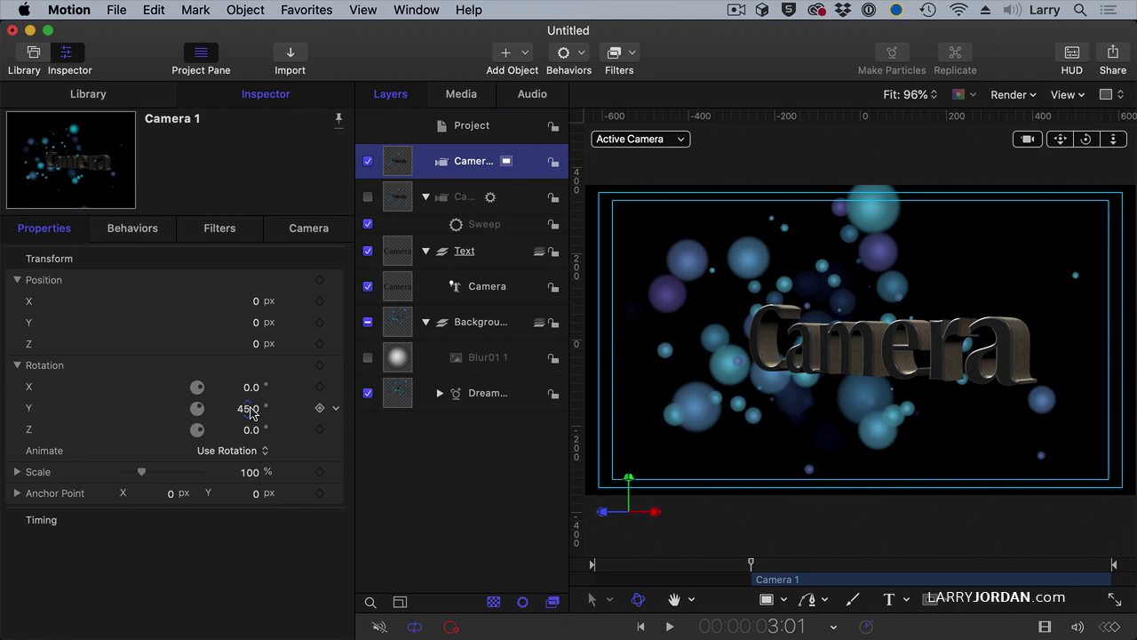
{"action": "left_click", "coordinate": [246, 409]}
{"action": "type", "text": "0"}
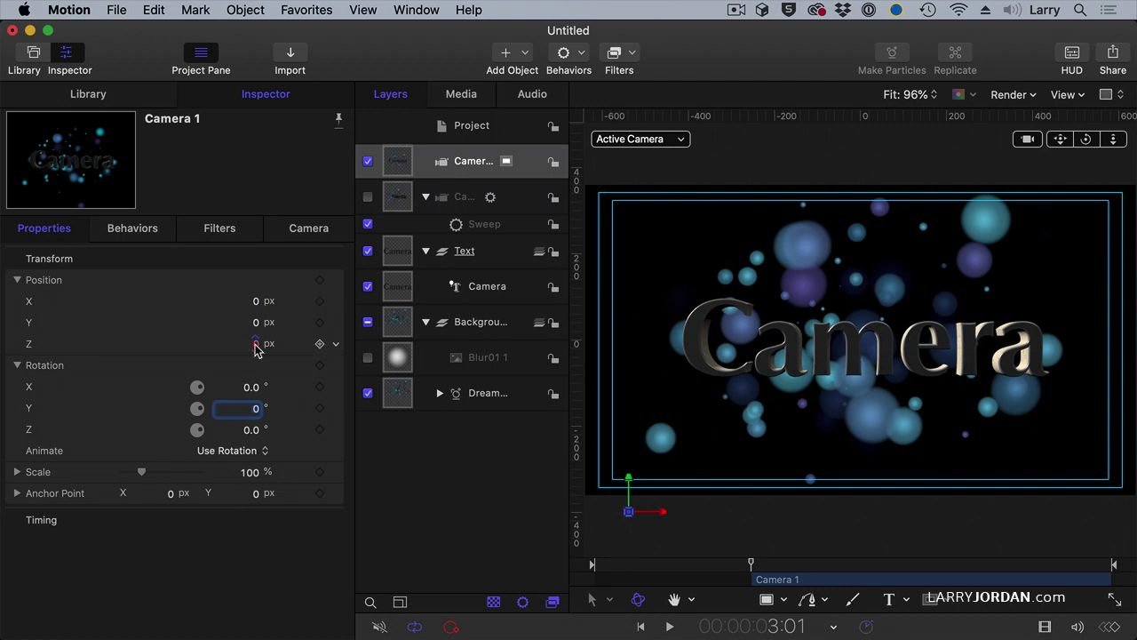
- Keyframe Camera 1 framing 'Ca' at 3:01 (X -256), then pan to end on 'era' at 5:24 (X about 277)
{"action": "mouse_move", "coordinate": [255, 349]}
{"action": "left_mouse_down"}
{"action": "mouse_move", "coordinate": [226, 348]}
{"action": "mouse_move", "coordinate": [255, 345]}
{"action": "mouse_move", "coordinate": [237, 345]}
{"action": "left_mouse_up"}
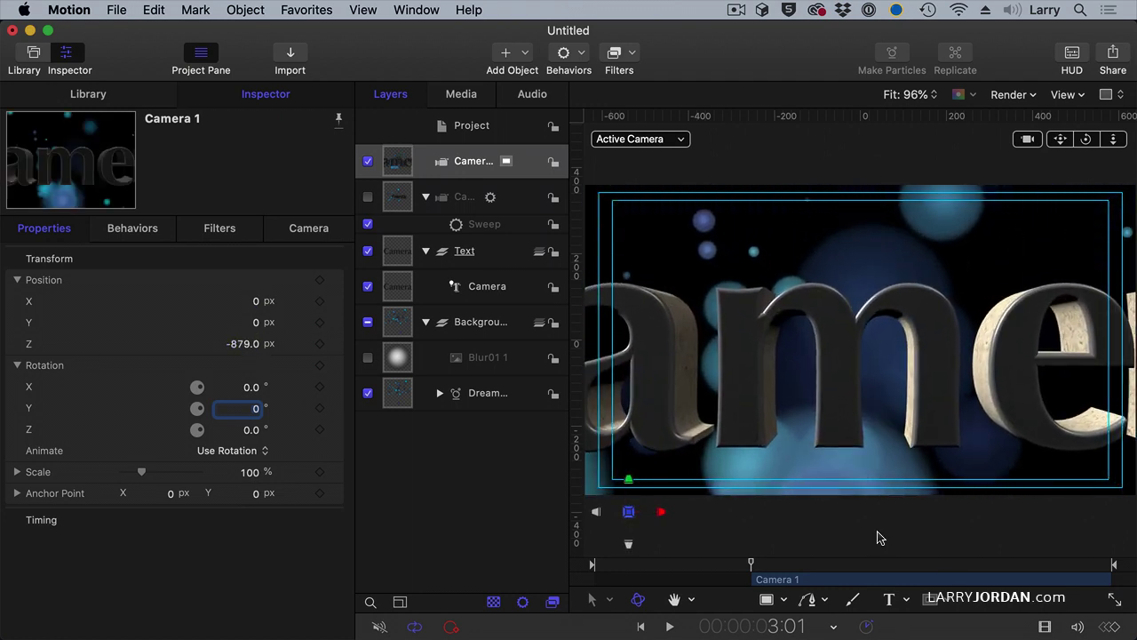
{"action": "mouse_move", "coordinate": [258, 303]}
{"action": "left_mouse_down"}
{"action": "mouse_move", "coordinate": [238, 304]}
{"action": "mouse_move", "coordinate": [257, 304]}
{"action": "mouse_move", "coordinate": [261, 321]}
{"action": "left_mouse_up"}
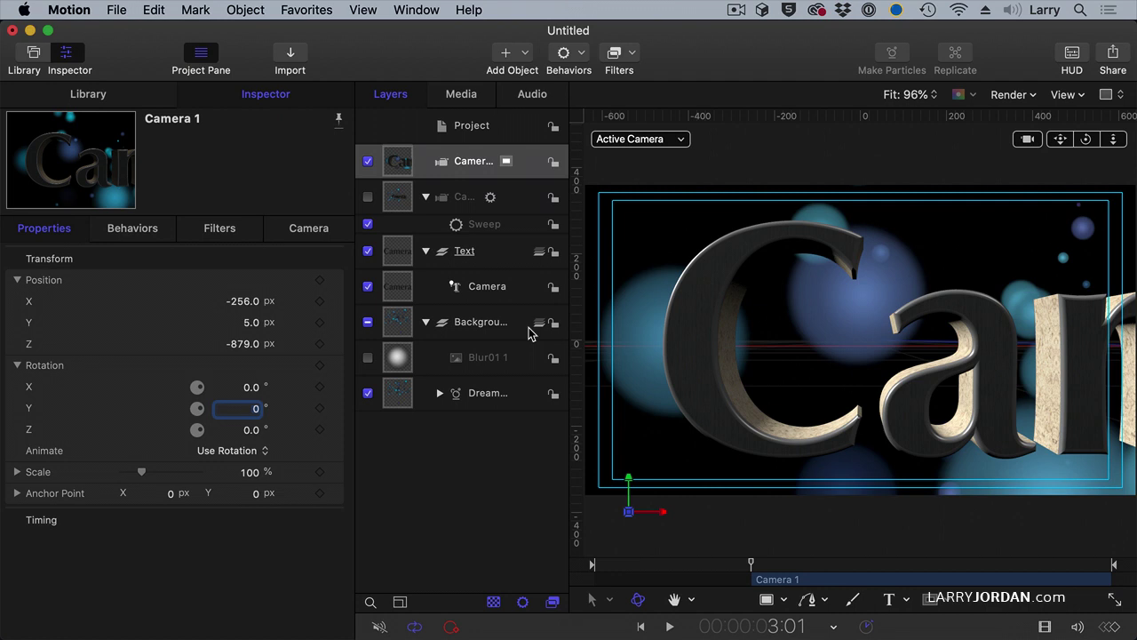
{"action": "left_click", "coordinate": [320, 280]}
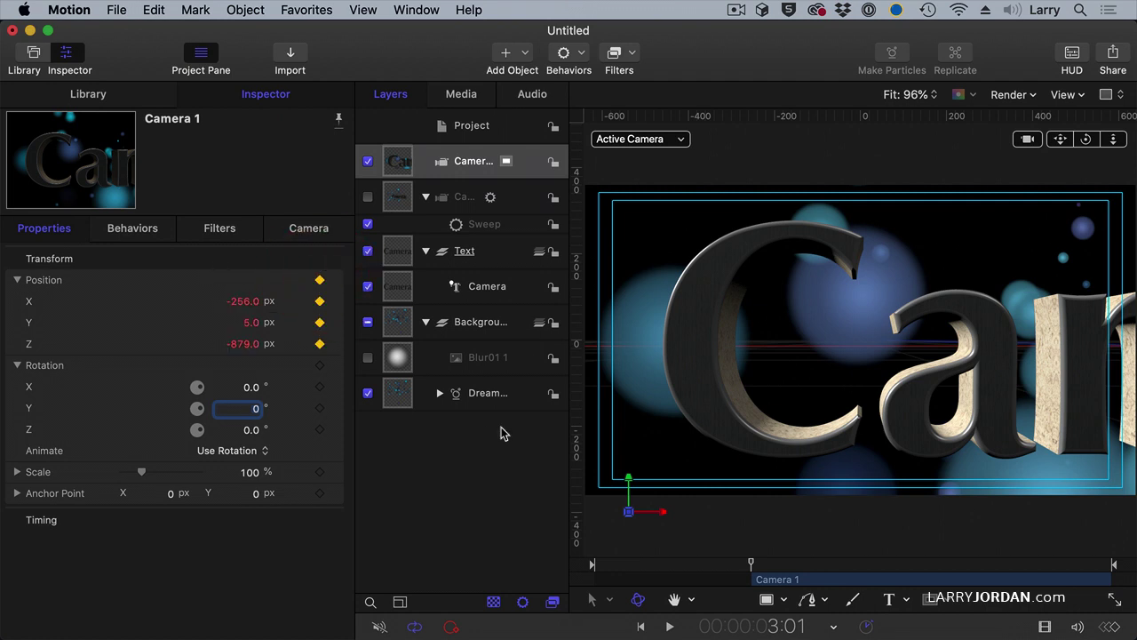
{"action": "left_click_drag", "start_coordinate": [798, 562], "coordinate": [895, 568]}
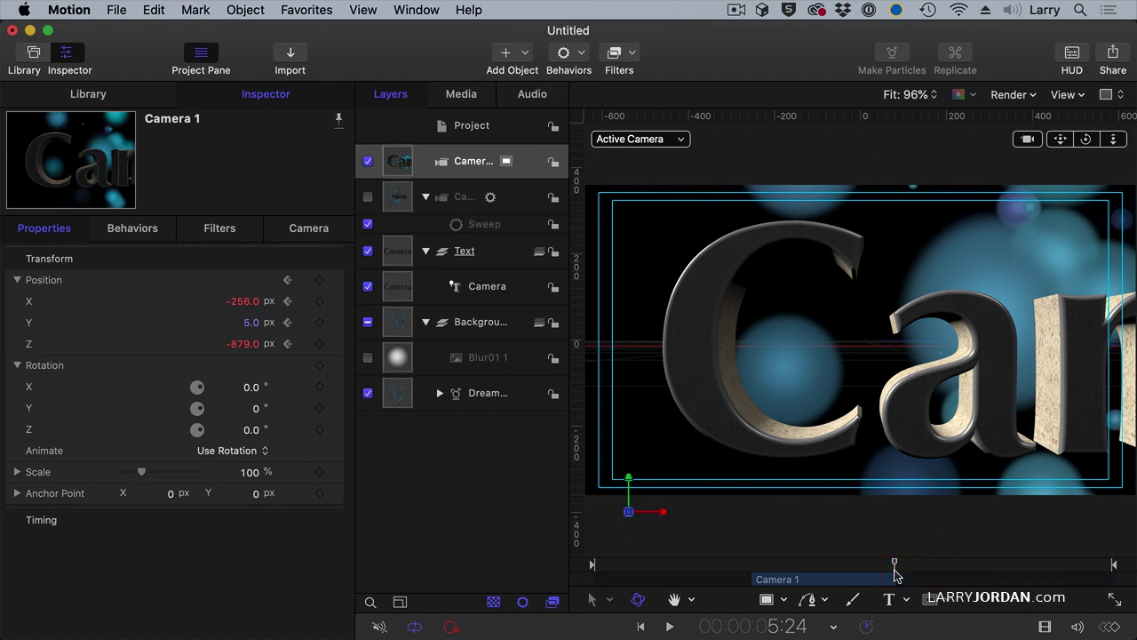
{"action": "mouse_move", "coordinate": [238, 300]}
{"action": "left_mouse_down"}
{"action": "mouse_move", "coordinate": [338, 302]}
{"action": "mouse_move", "coordinate": [238, 304]}
{"action": "left_mouse_up"}
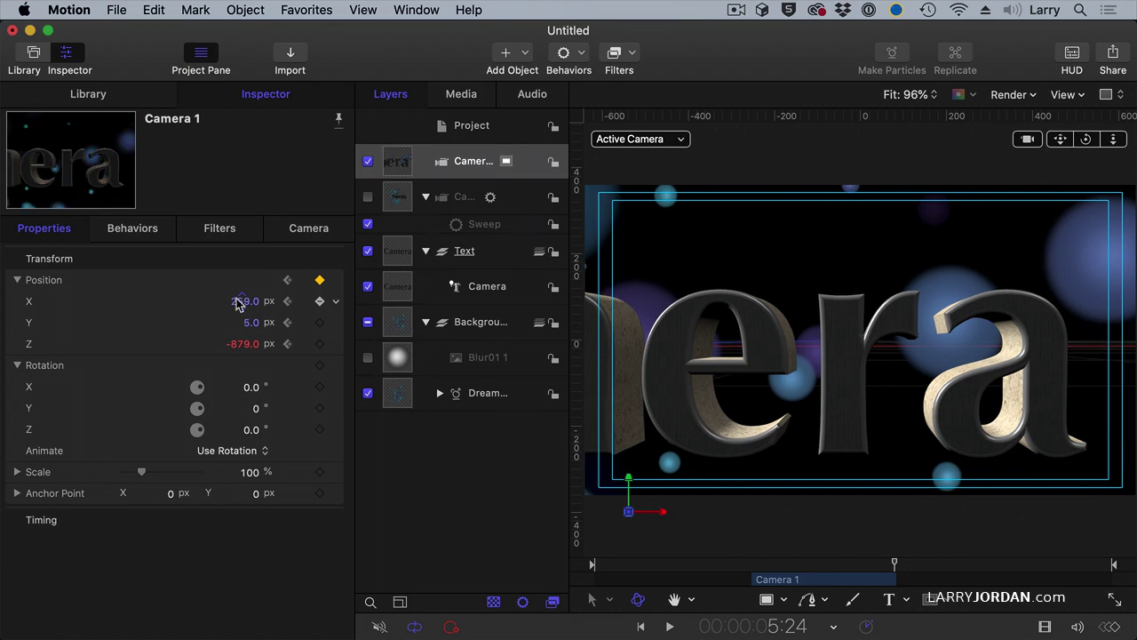
- Add another new camera and show its Properties in the Inspector
{"action": "left_click", "coordinate": [251, 8]}
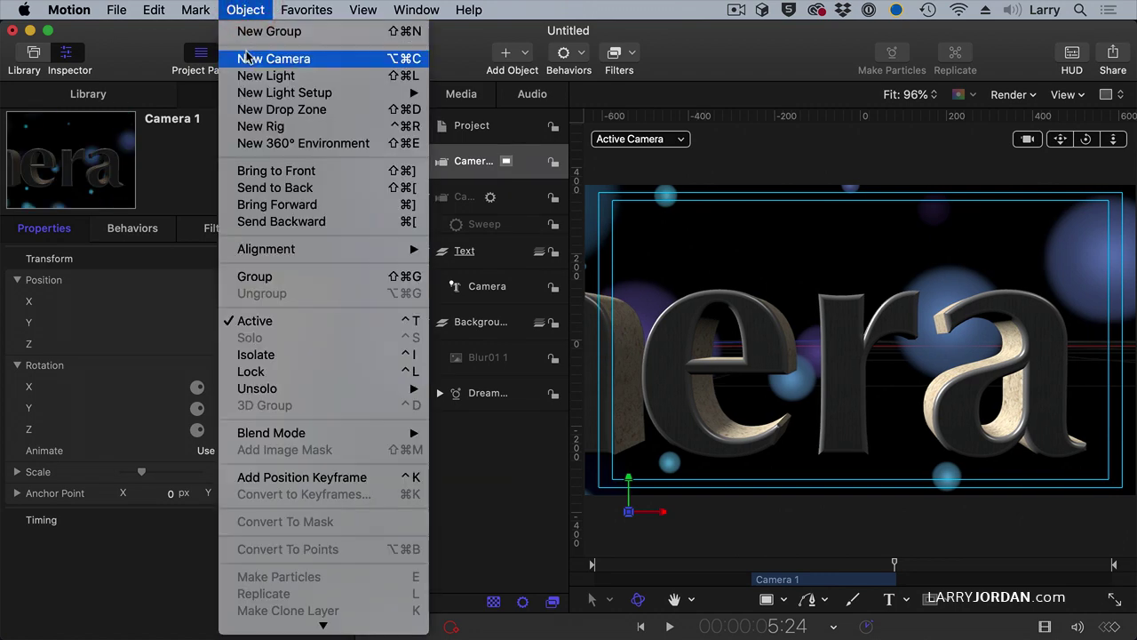
{"action": "left_click", "coordinate": [248, 57]}
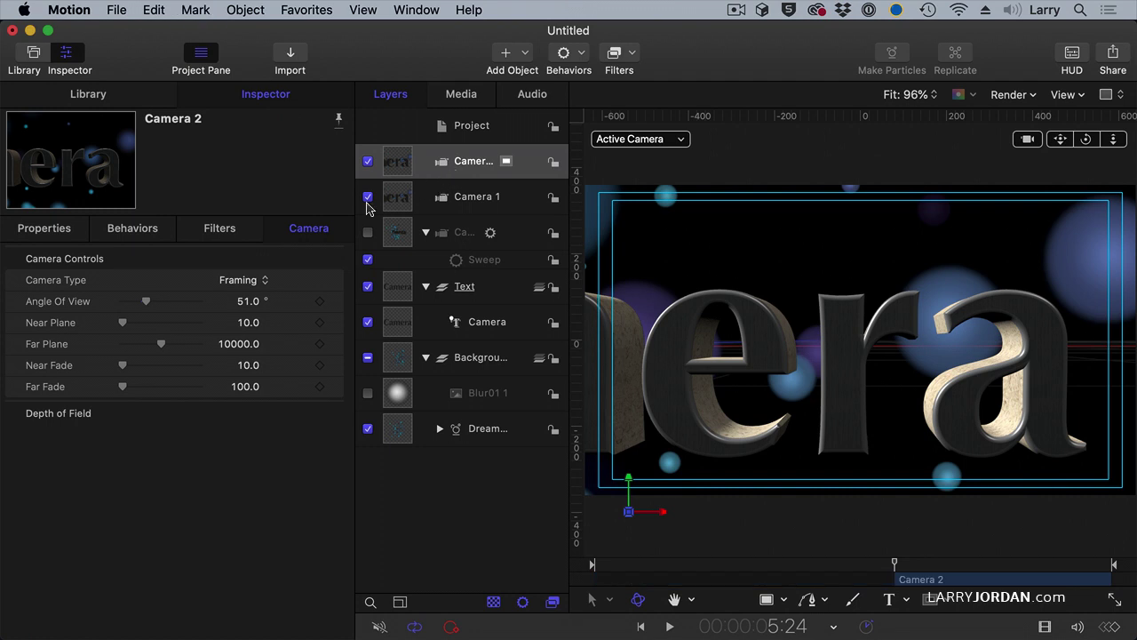
{"action": "left_click", "coordinate": [40, 228]}
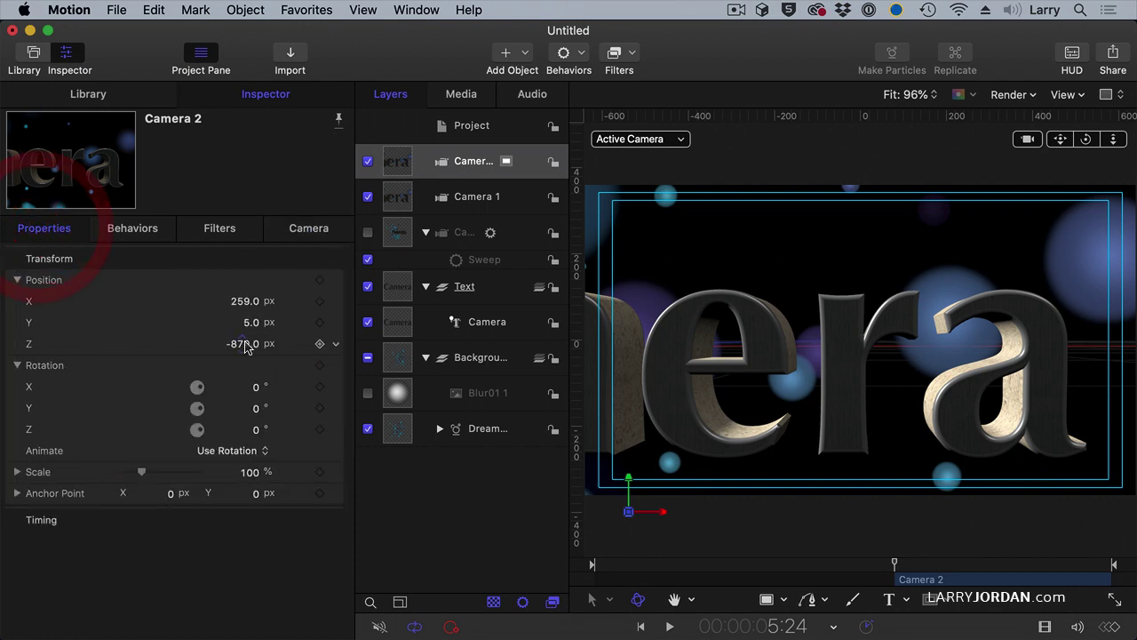
- Set Camera 2's position to X 15, Z -272 so the whole 'Camera' title is framed
{"action": "mouse_move", "coordinate": [246, 346]}
{"action": "left_mouse_down"}
{"action": "mouse_move", "coordinate": [267, 346]}
{"action": "mouse_move", "coordinate": [243, 344]}
{"action": "left_mouse_up"}
{"action": "left_click_drag", "start_coordinate": [245, 301], "coordinate": [238, 301]}
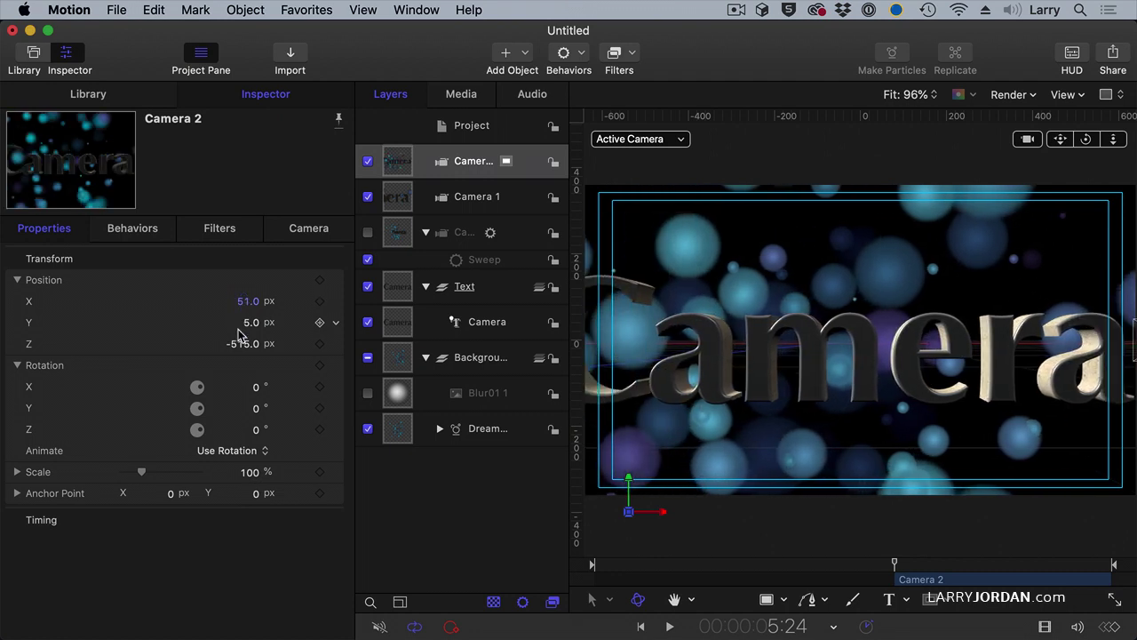
{"action": "left_click_drag", "start_coordinate": [242, 344], "coordinate": [243, 344]}
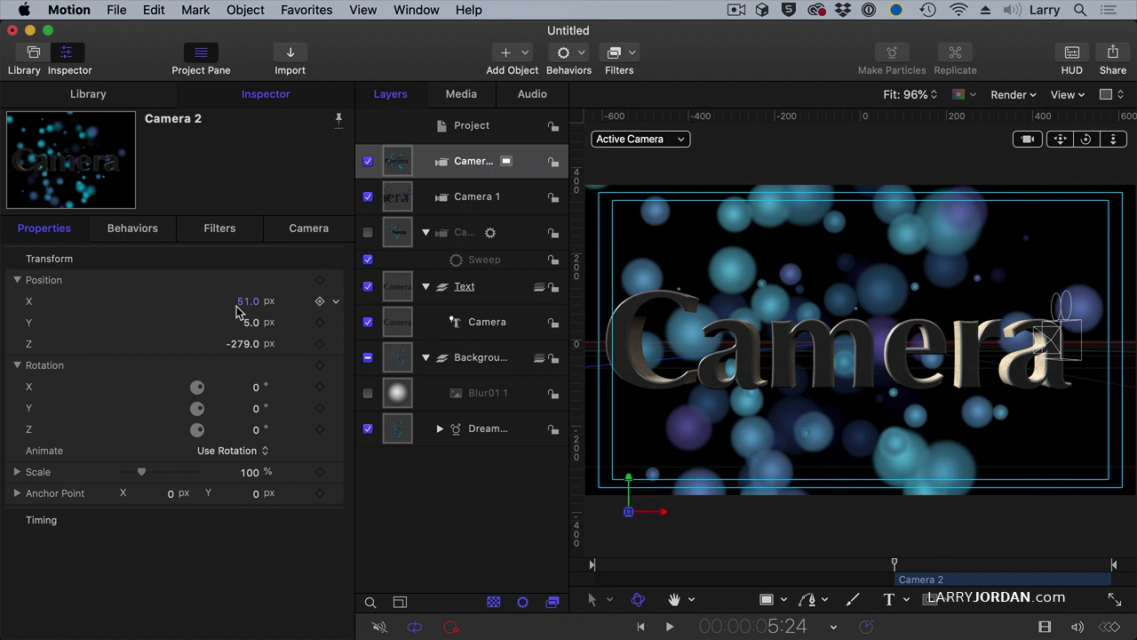
{"action": "left_click_drag", "start_coordinate": [245, 301], "coordinate": [242, 300]}
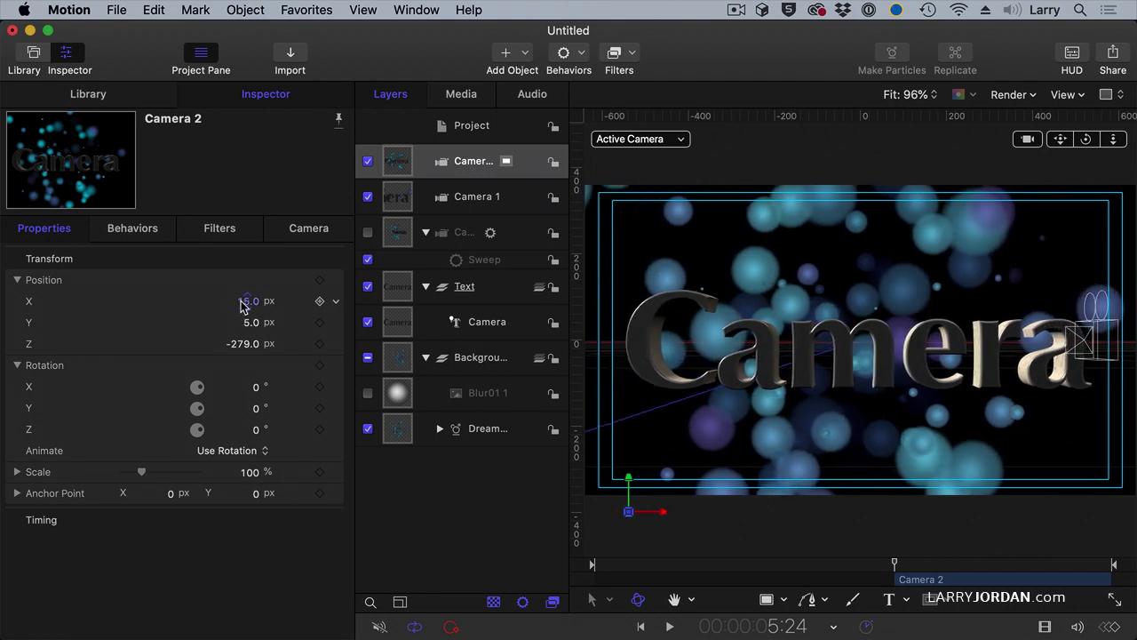
{"action": "left_click_drag", "start_coordinate": [246, 353], "coordinate": [257, 362]}
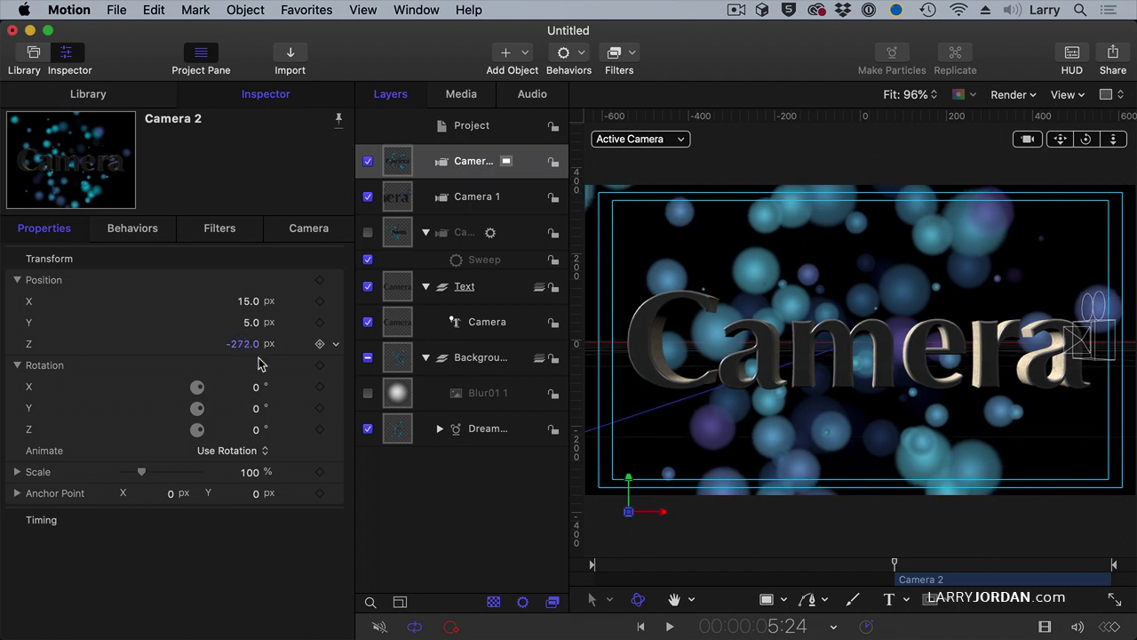
- Give Camera 2 a Dolly behavior with a Distance of -455
{"action": "left_click", "coordinate": [571, 59]}
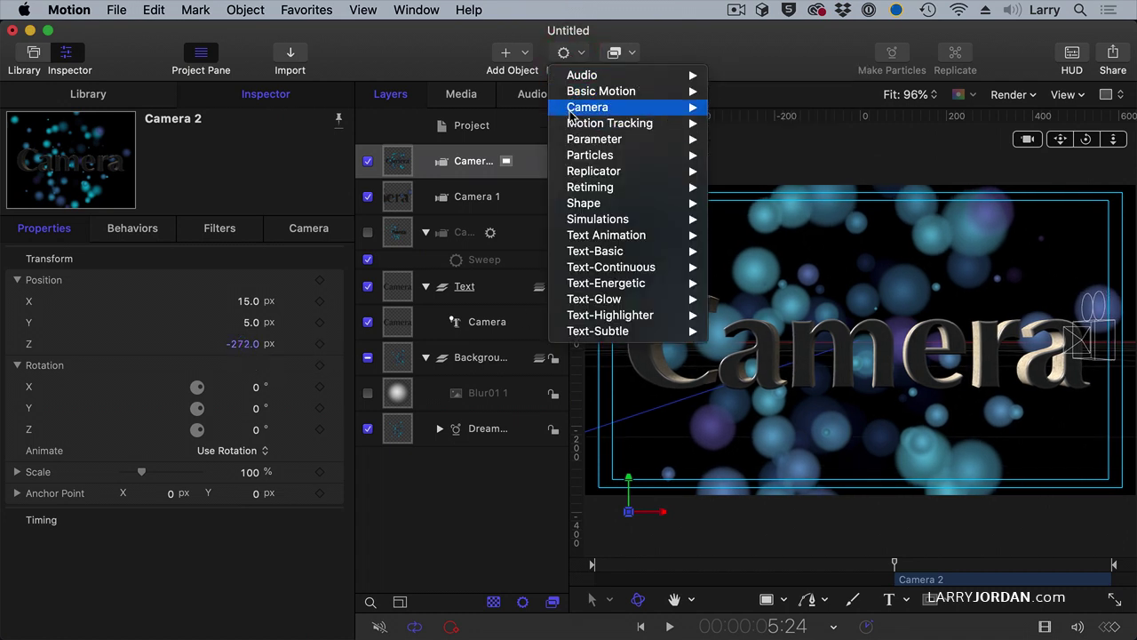
{"action": "mouse_move", "coordinate": [613, 107]}
{"action": "left_click", "coordinate": [771, 107]}
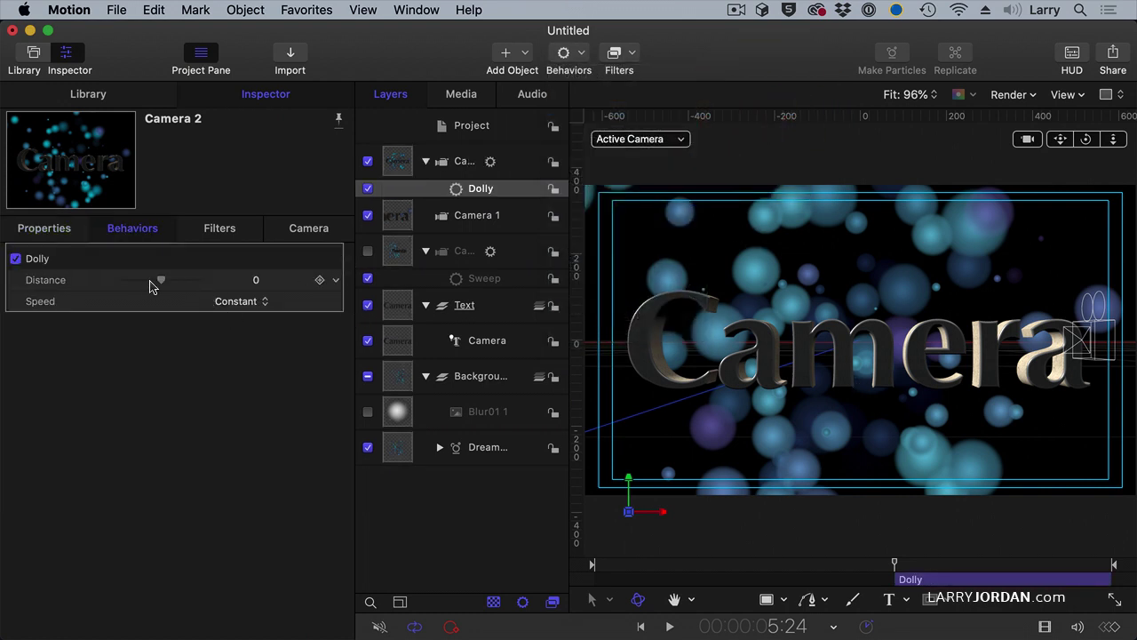
{"action": "left_click_drag", "start_coordinate": [158, 282], "coordinate": [158, 282]}
- Go to the project start, re-enable the Sweep camera, and deselect all layers
{"action": "key", "text": "Home"}
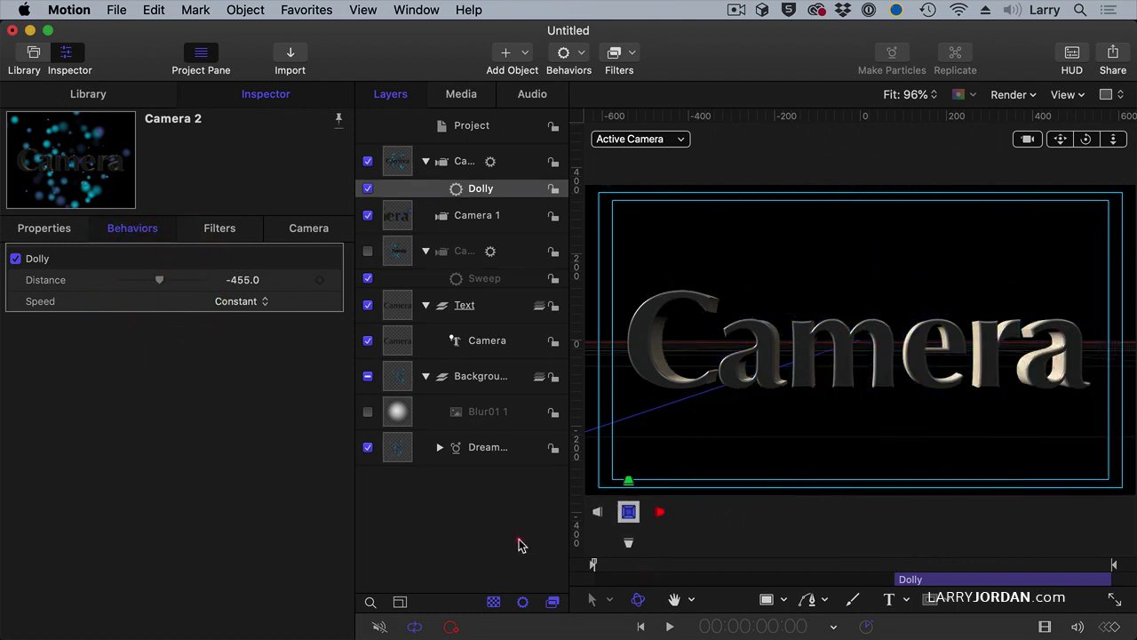
{"action": "left_click", "coordinate": [518, 545]}
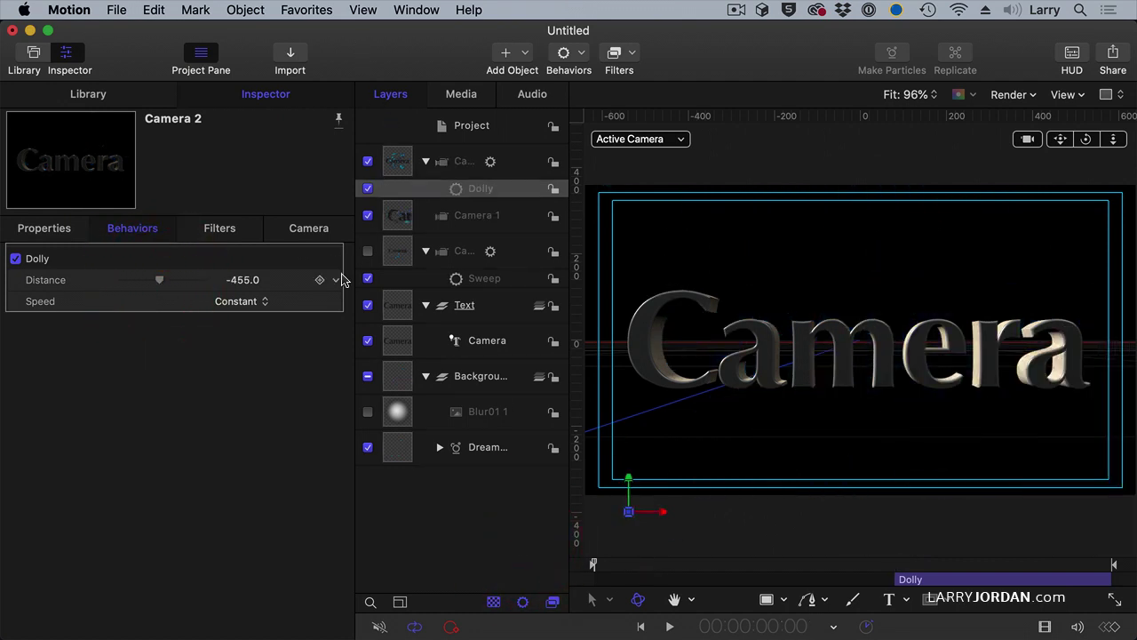
{"action": "left_click", "coordinate": [368, 253]}
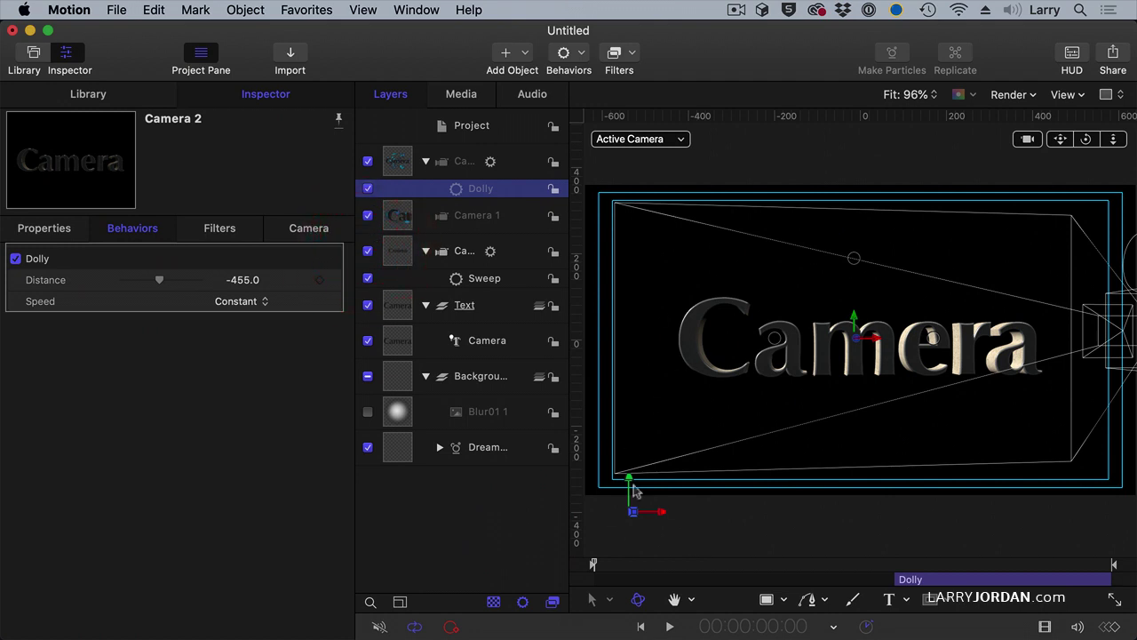
{"action": "left_click", "coordinate": [622, 571]}
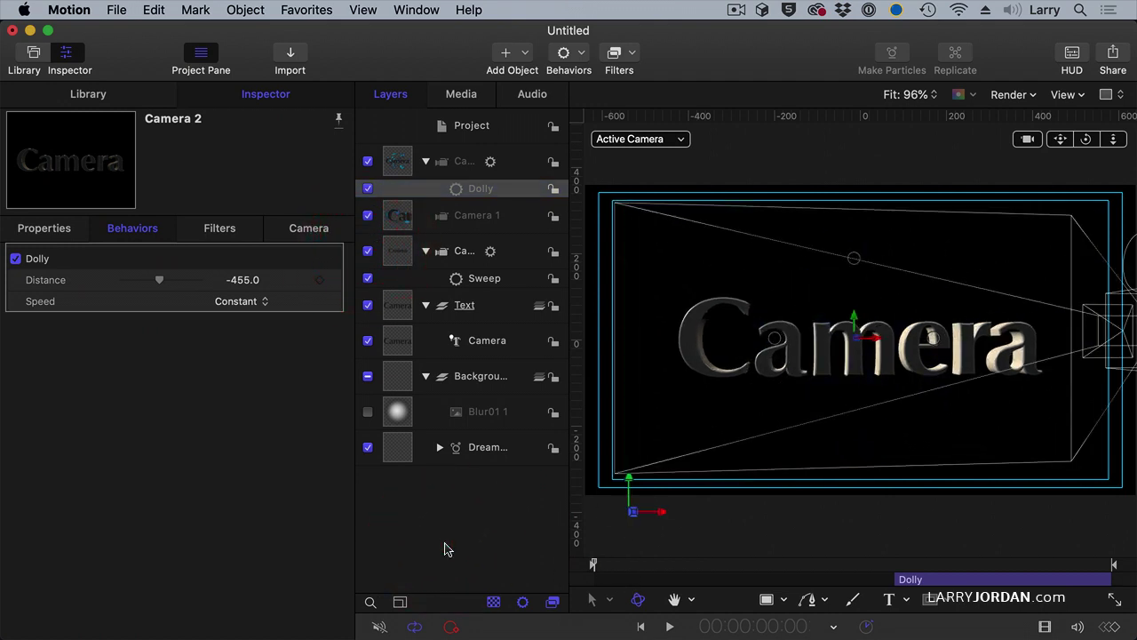
{"action": "left_click", "coordinate": [443, 525]}
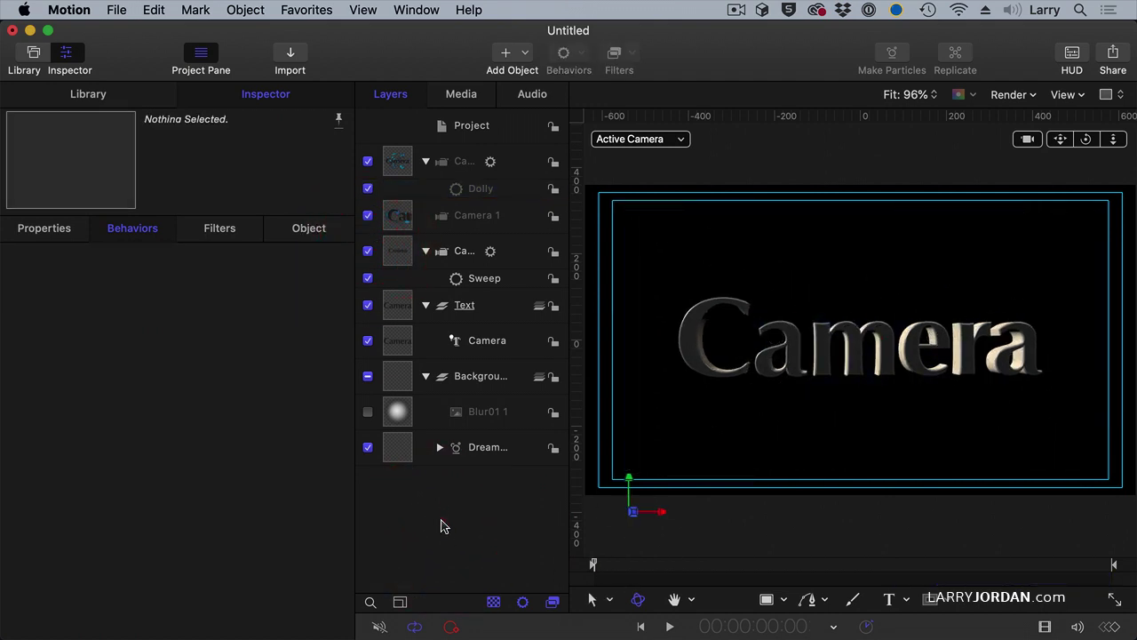
{"action": "key", "text": "space"}
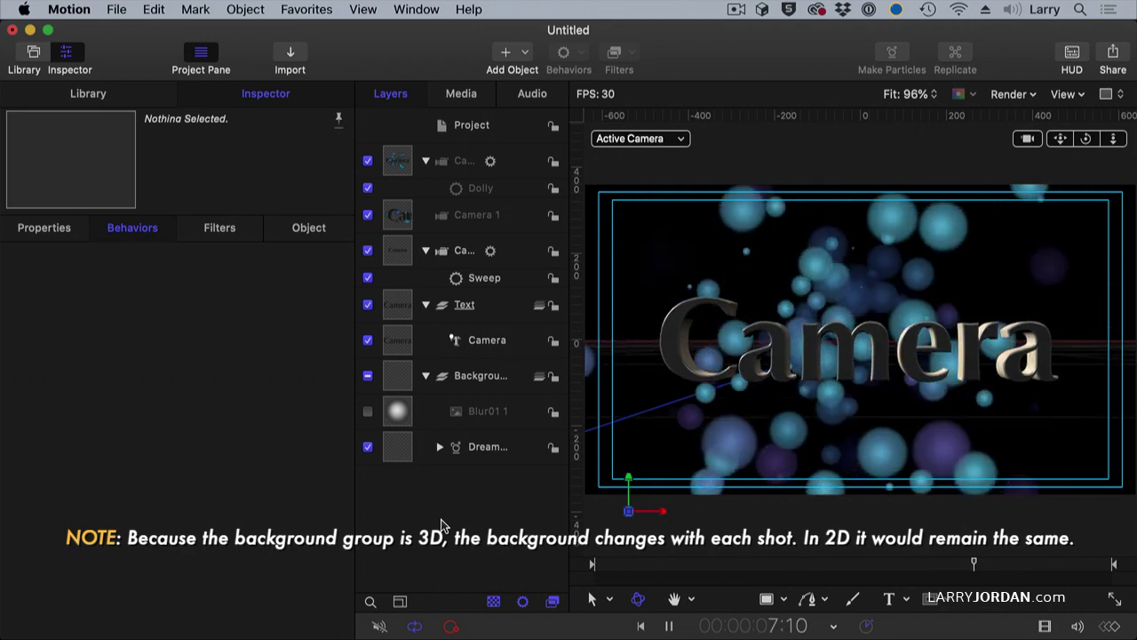
{"action": "key", "text": "space"}
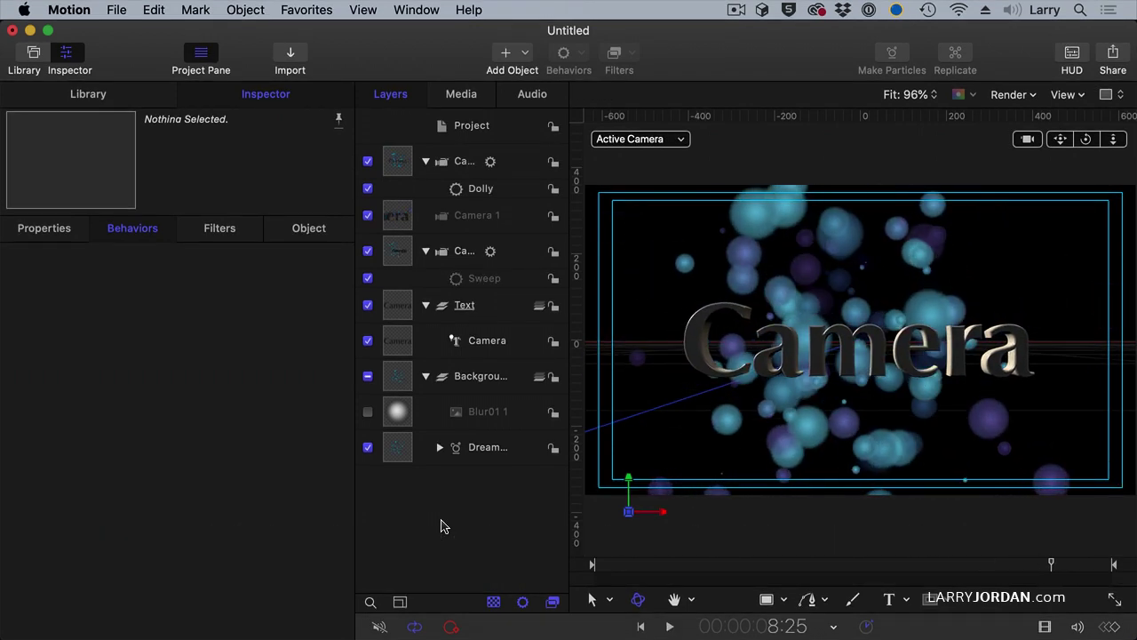